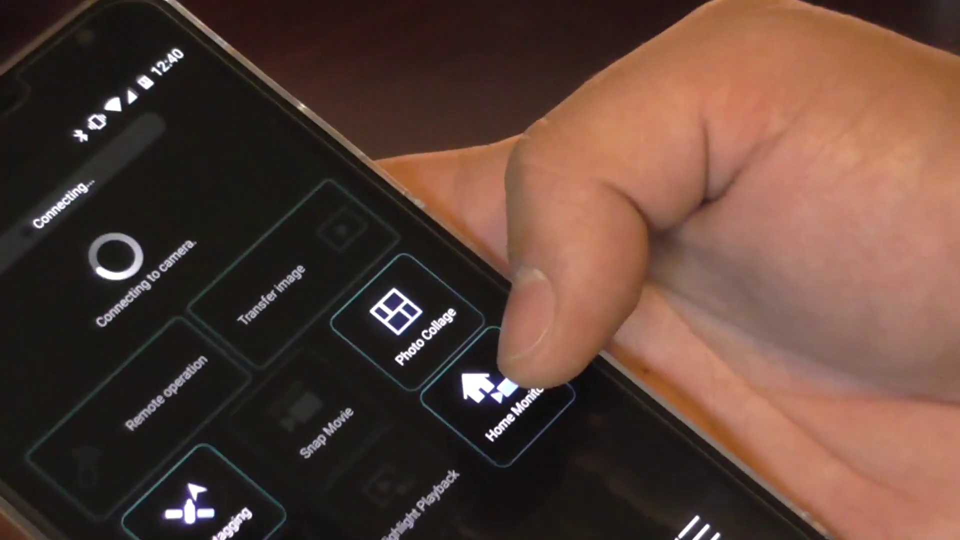
# Begin QR-code pairing with the GH4 while Image App searches for the camera.
pyautogui.click(526, 367)
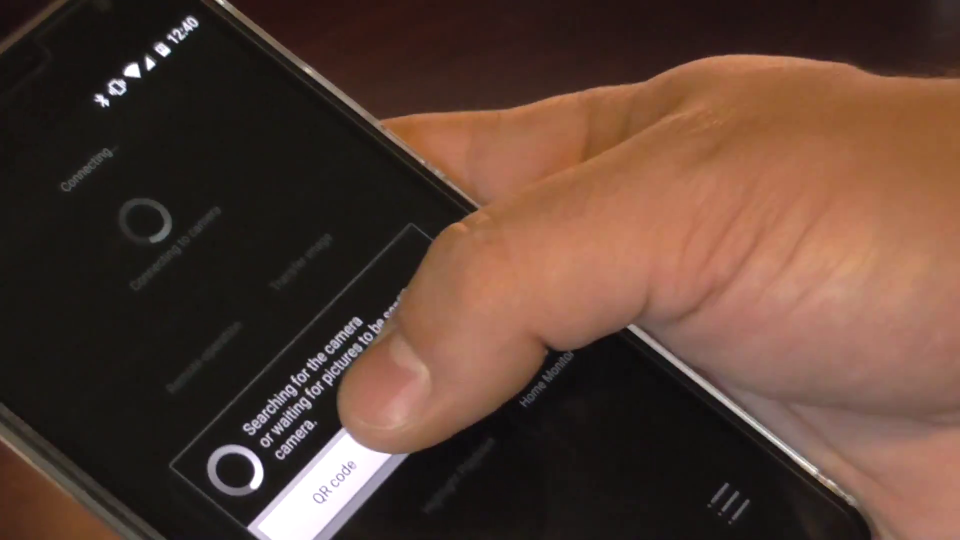